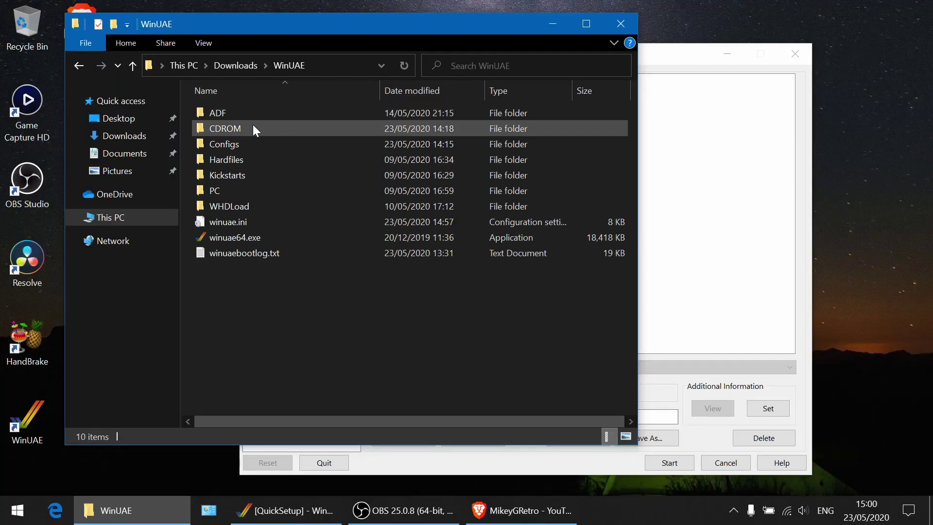
Look through the disc image files in the CDROM folder and return to the parent WinUAE folder.
mouse_move(230, 127)
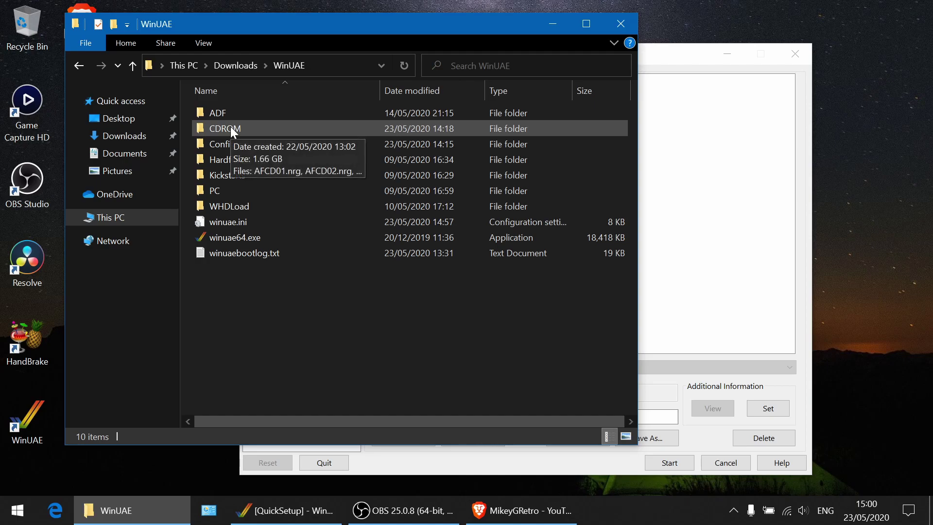
double_click(230, 127)
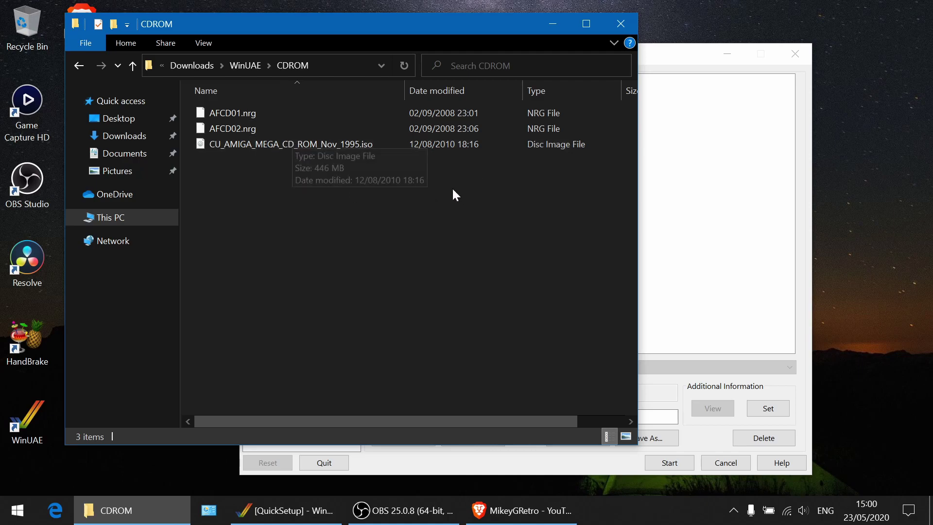
mouse_move(361, 146)
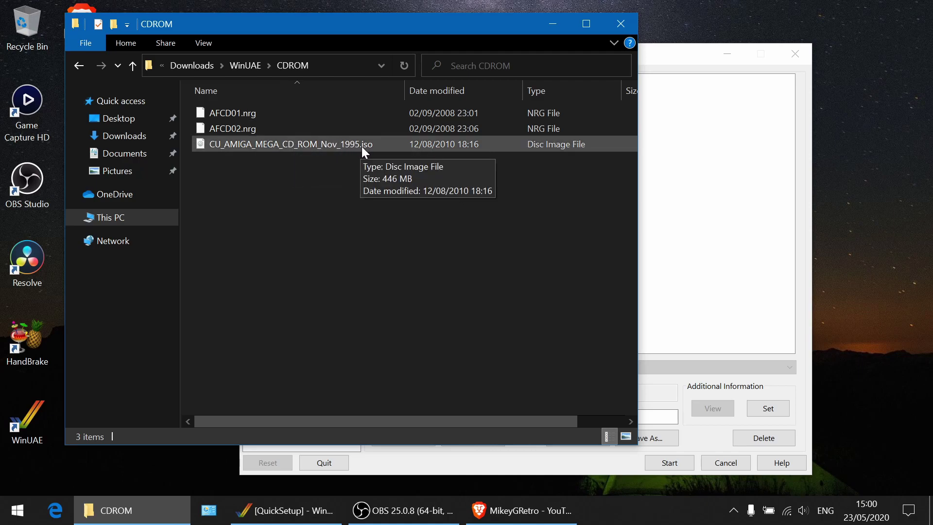
left_click(247, 65)
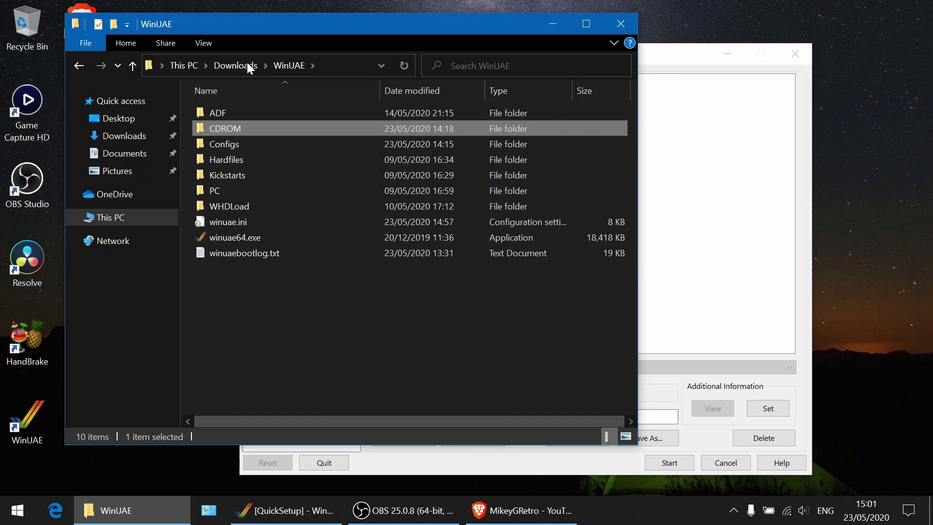
left_click(298, 303)
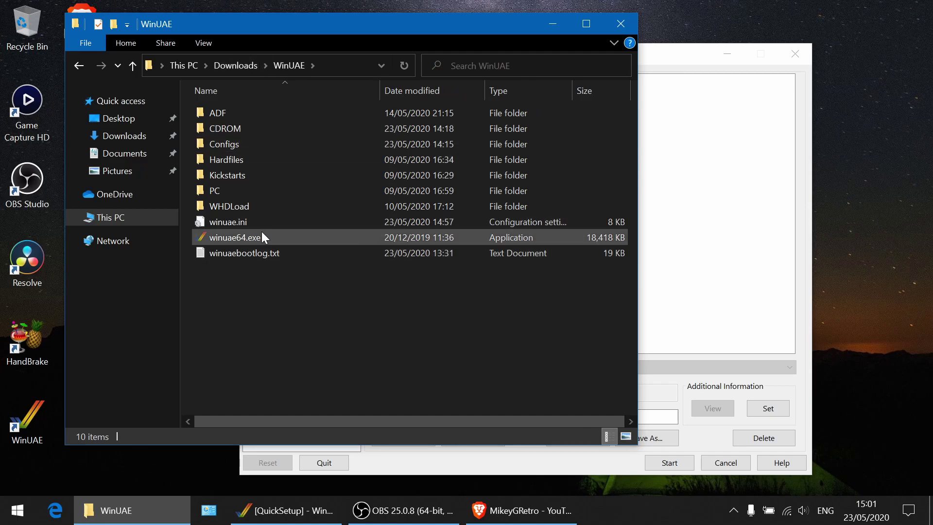
Switch to the WinUAE Properties window, load the QuickSetup configuration and show its CPU and FPU settings.
left_click(714, 204)
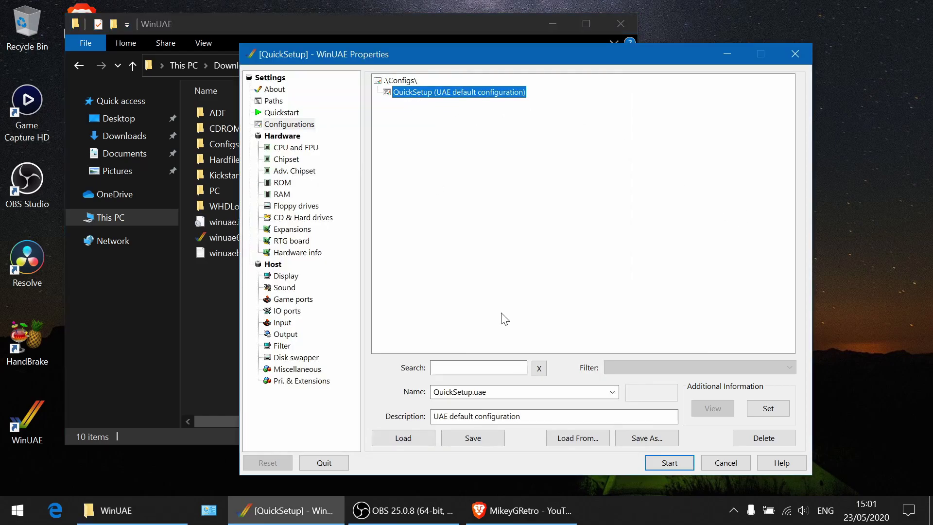
left_click(402, 441)
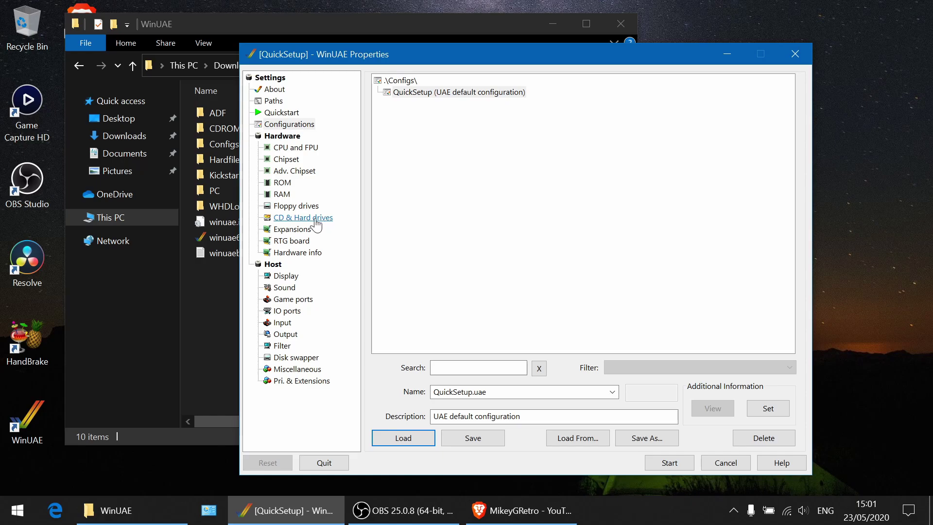
left_click(417, 92)
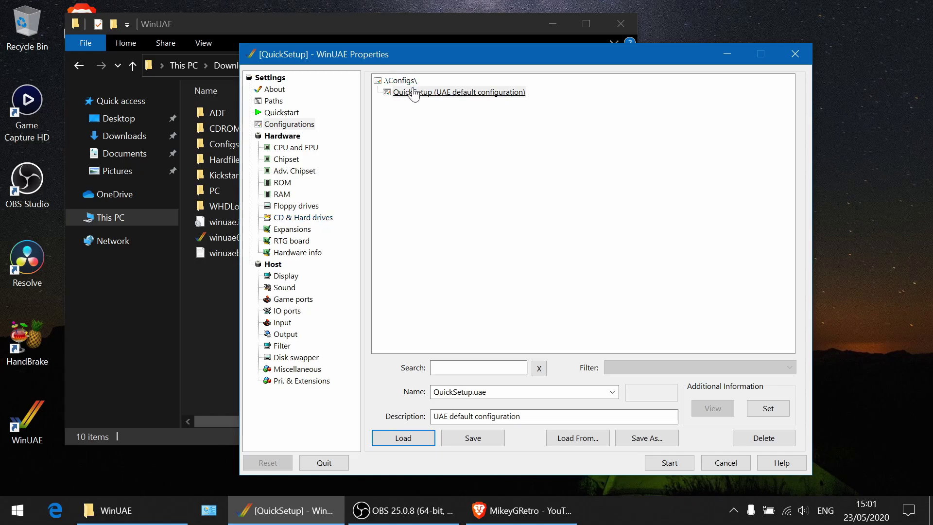
left_click(403, 437)
left_click(306, 149)
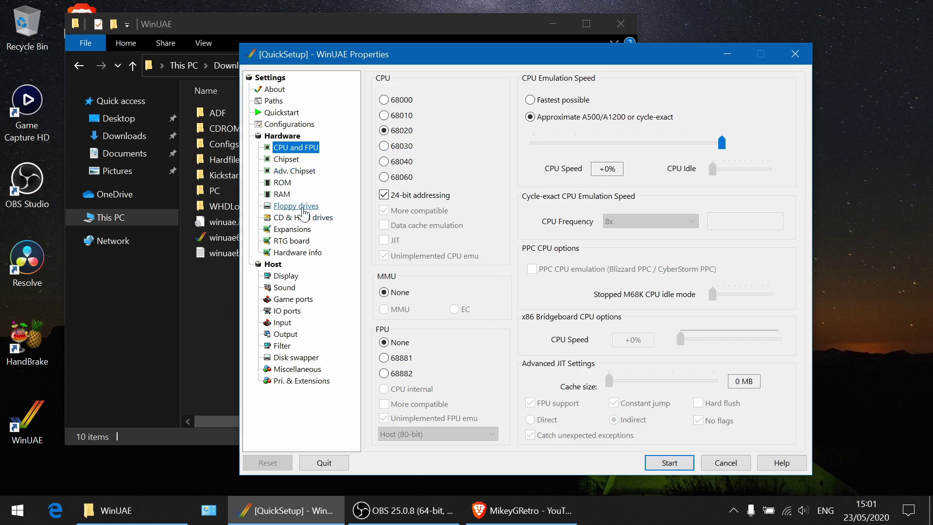
Enable CDFS automount of CD/DVD drives for the configuration and choose AFCD01.nrg as the CD image.
left_click(321, 219)
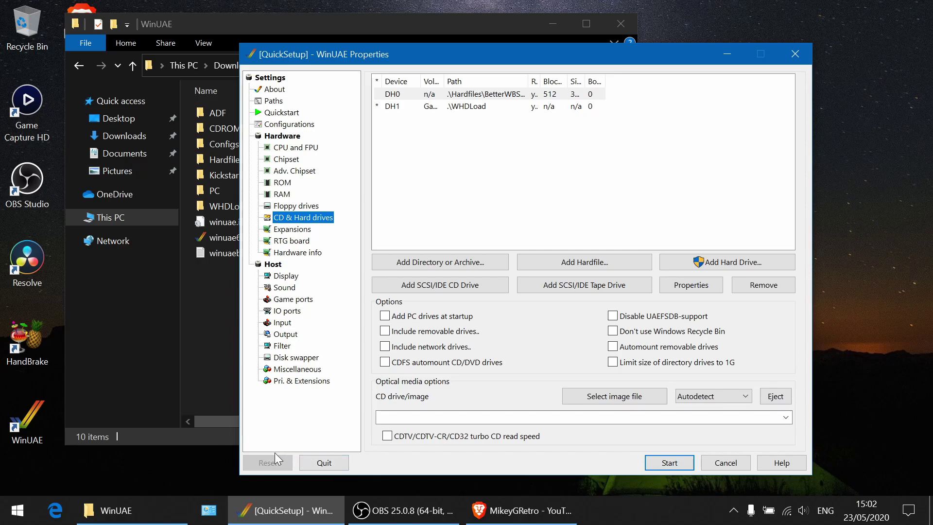
left_click(386, 366)
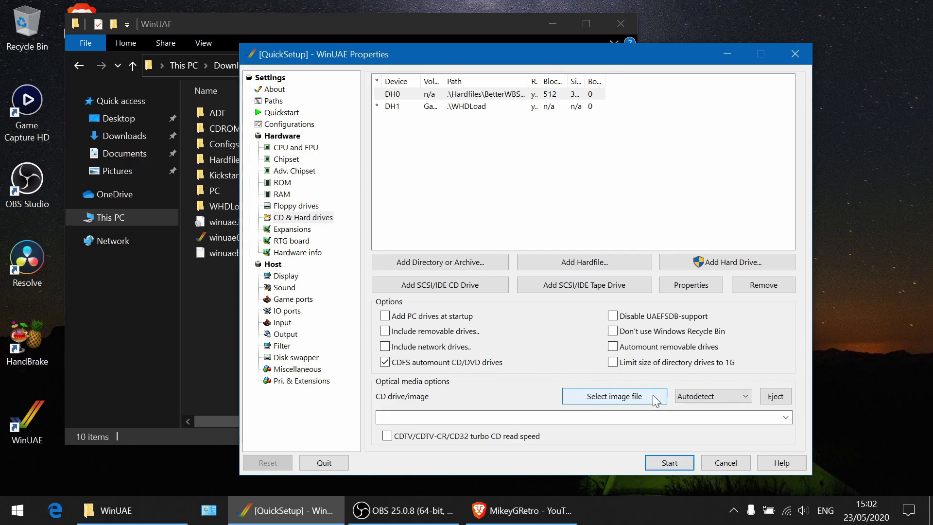
left_click(664, 402)
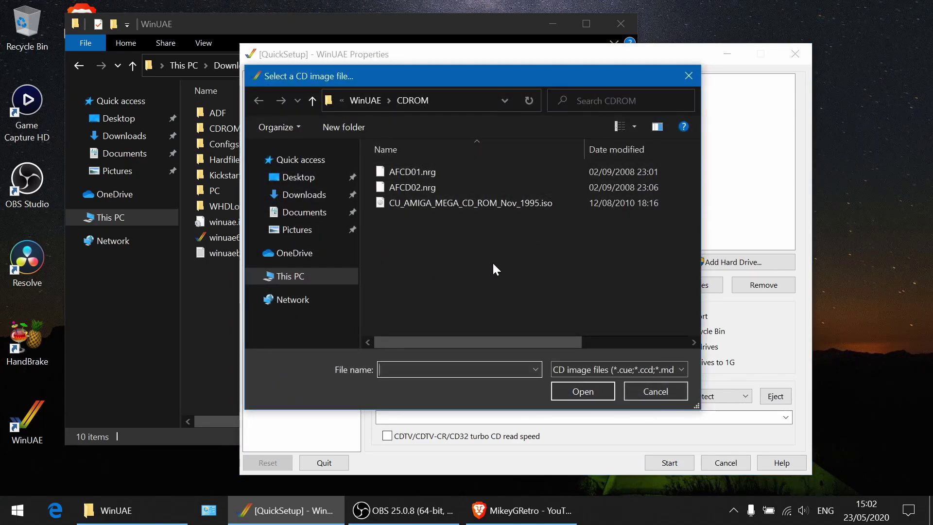
left_click(403, 171)
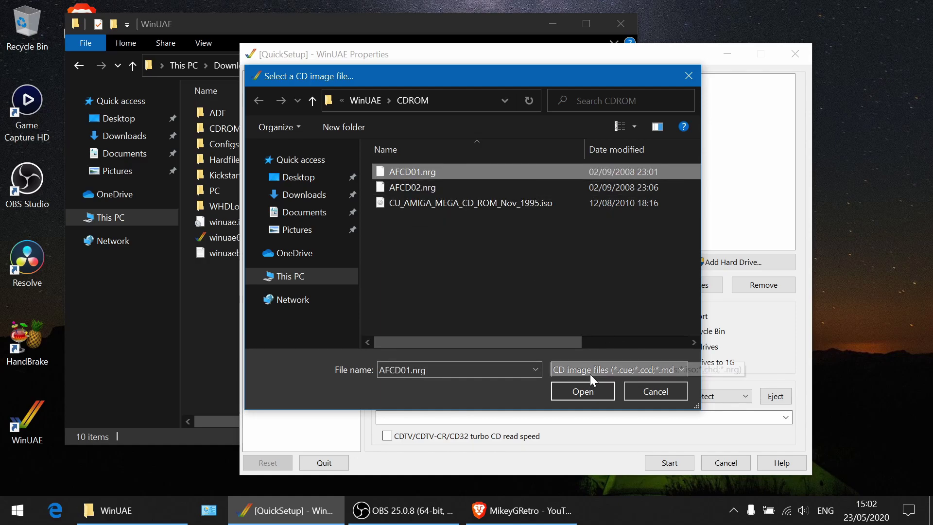
left_click(569, 394)
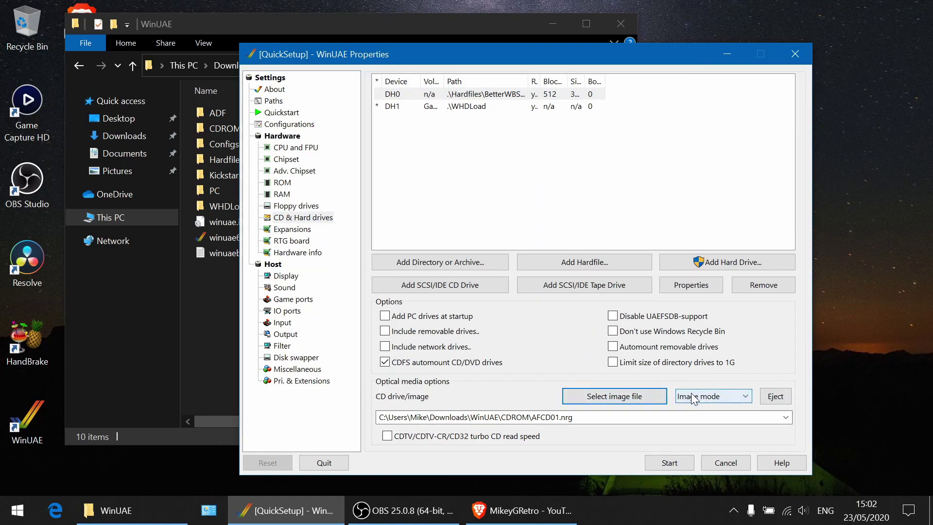
Set the CD drive to Image mode and start the emulation.
left_click(736, 398)
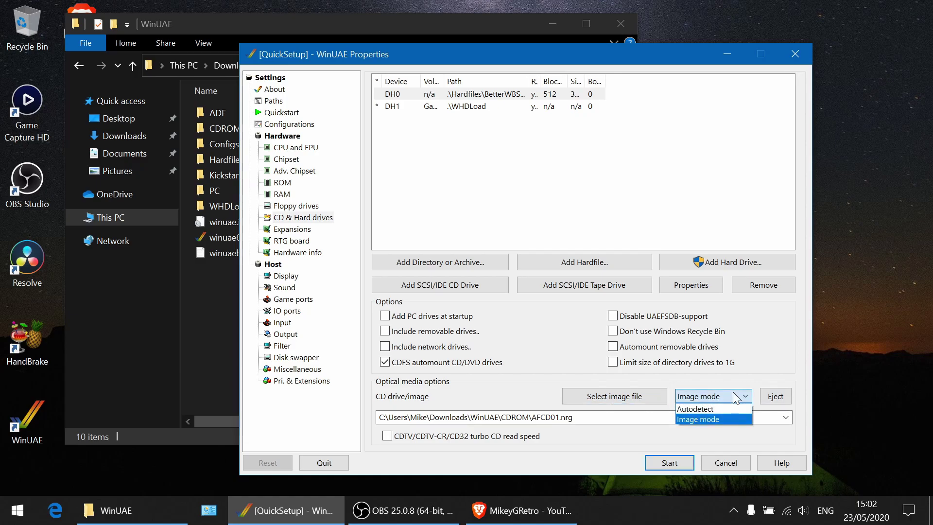
left_click(709, 419)
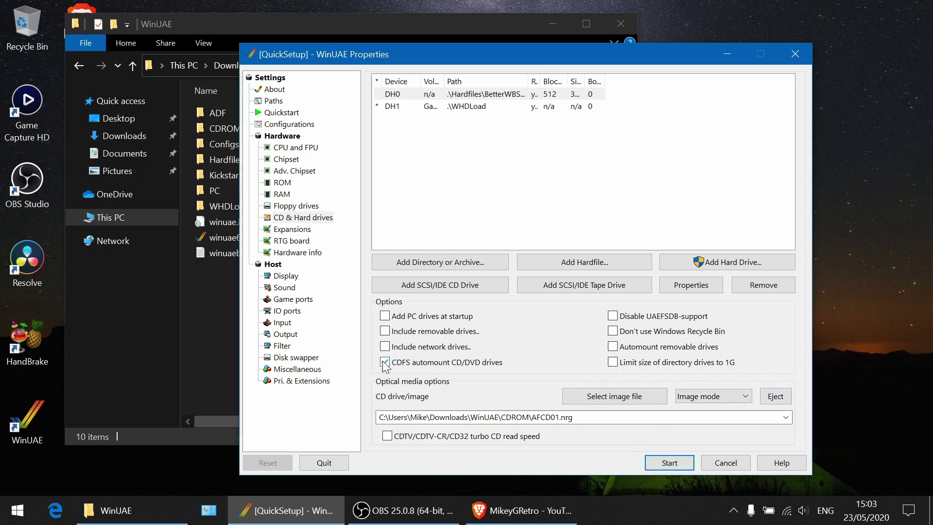
left_click(677, 464)
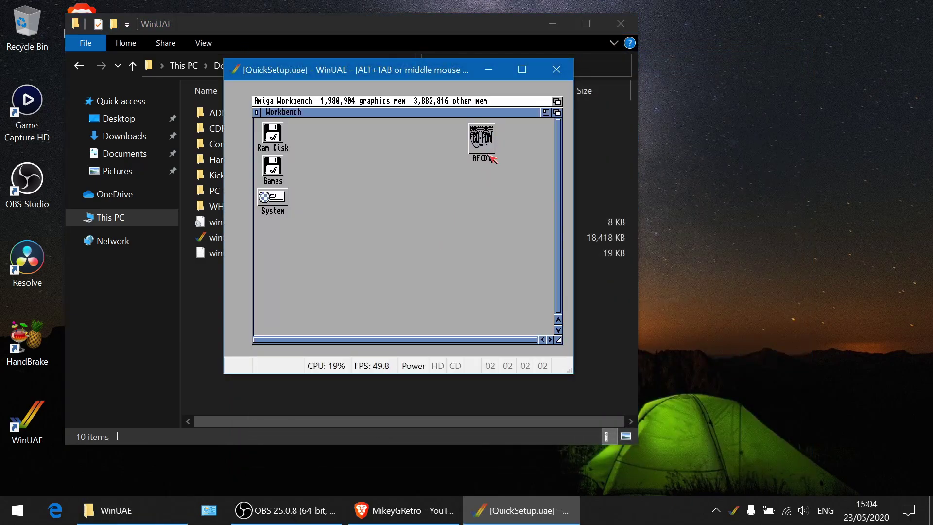
Open the AFCD1 disc in Workbench, browse through its Games folder to the Pd games and launch Pub_darts.
double_click(488, 140)
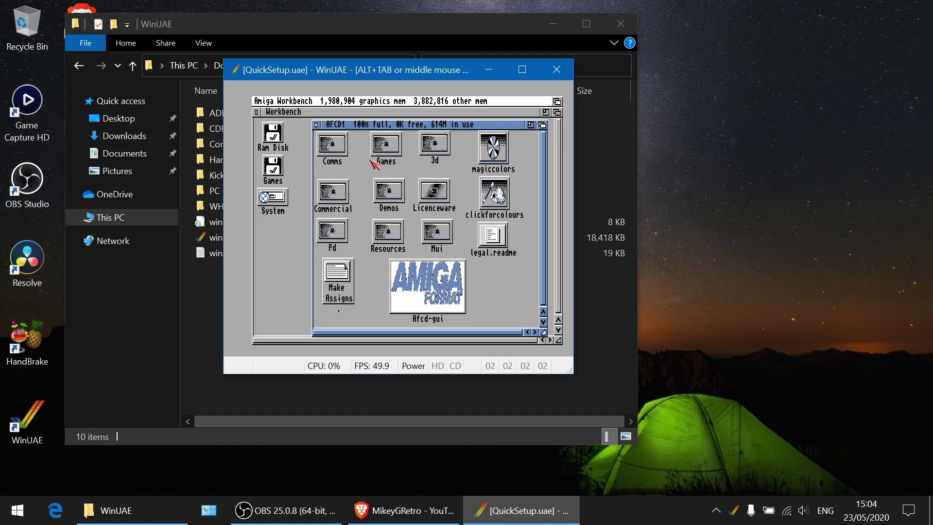
double_click(389, 148)
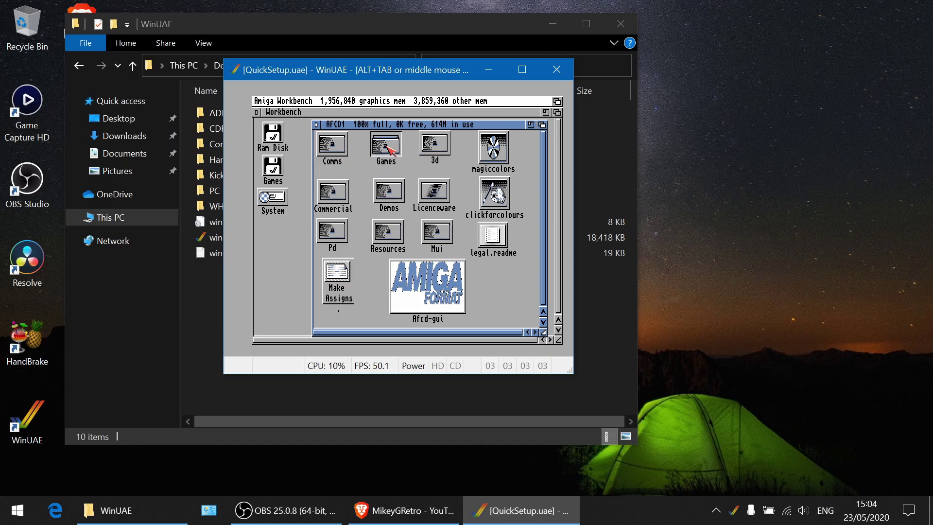
double_click(442, 244)
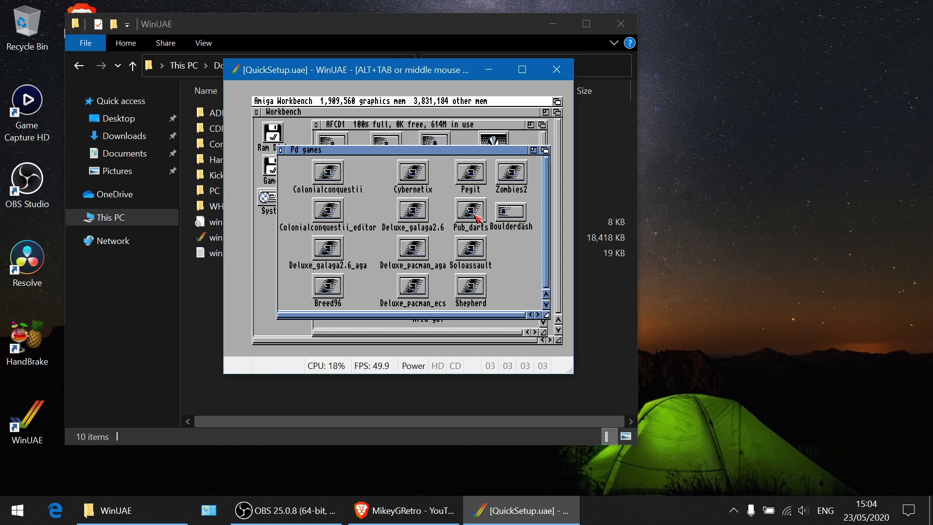
double_click(476, 217)
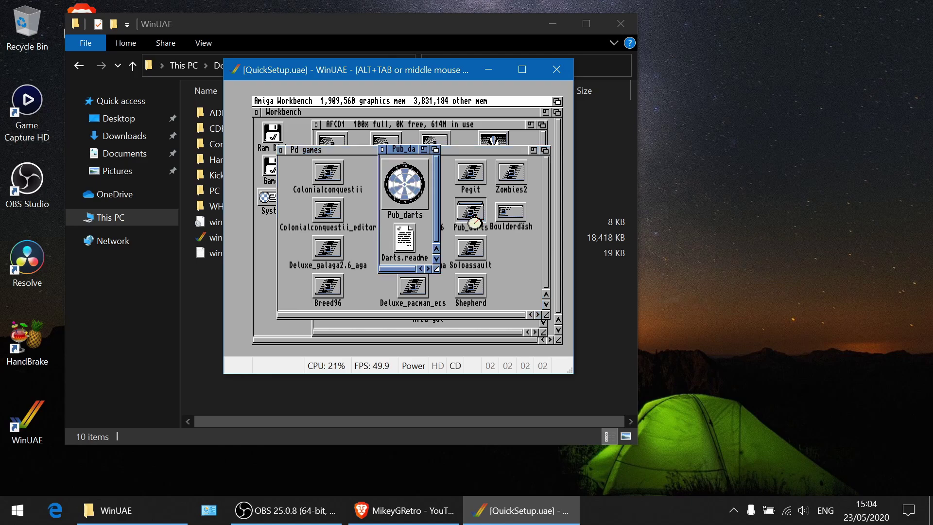
double_click(403, 184)
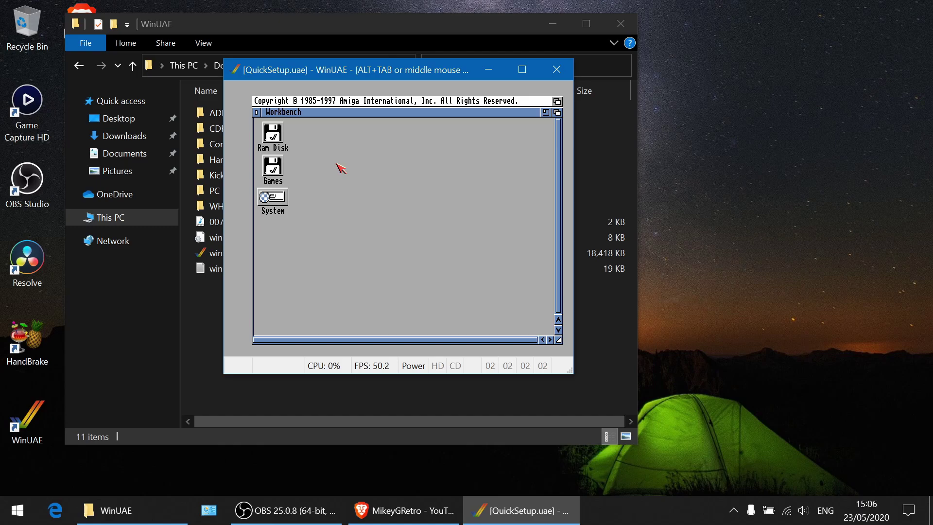
With the emulation running, enable CDFS automount of CD/DVD drives, mount AFCD01.nrg as the CD image and apply the settings.
key("F12")
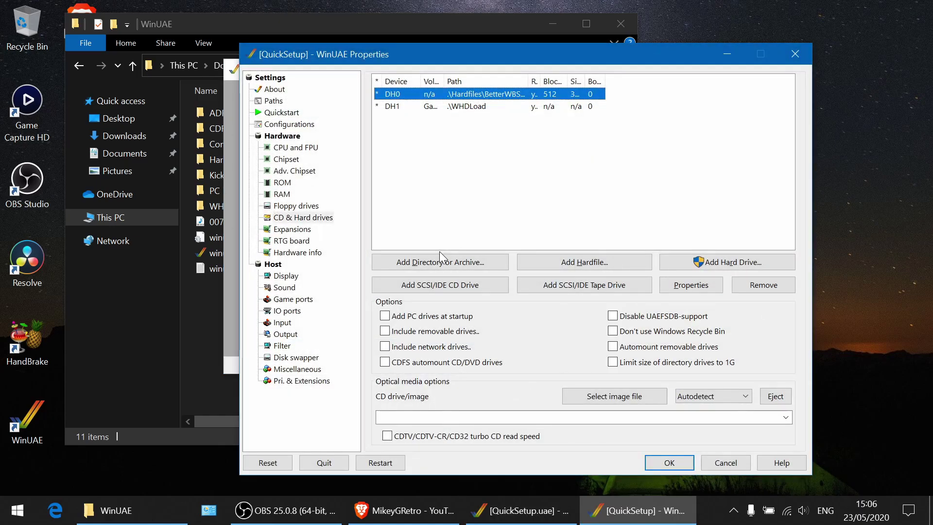
left_click(385, 362)
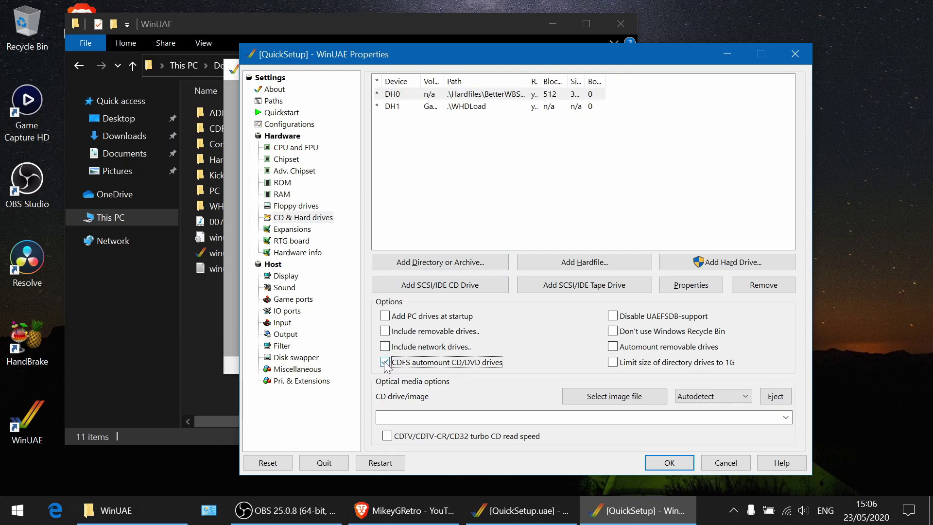
left_click(648, 403)
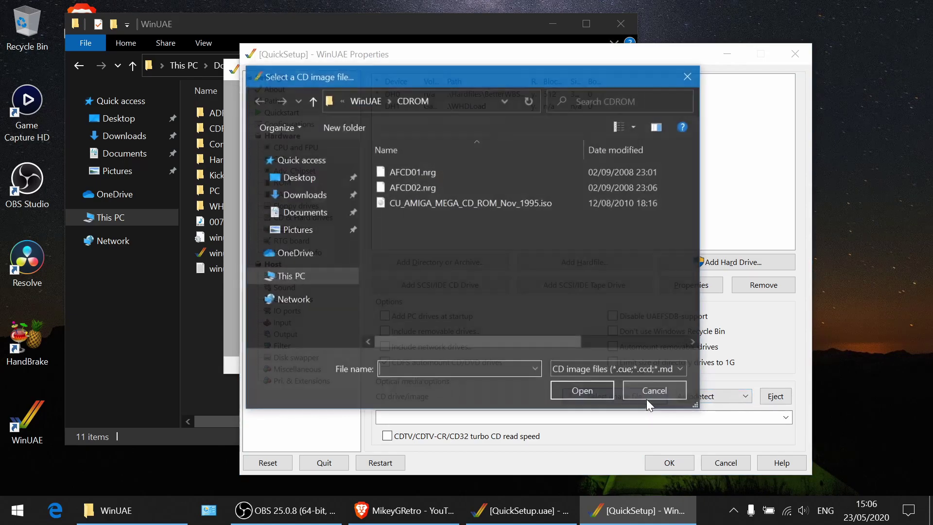
left_click(415, 173)
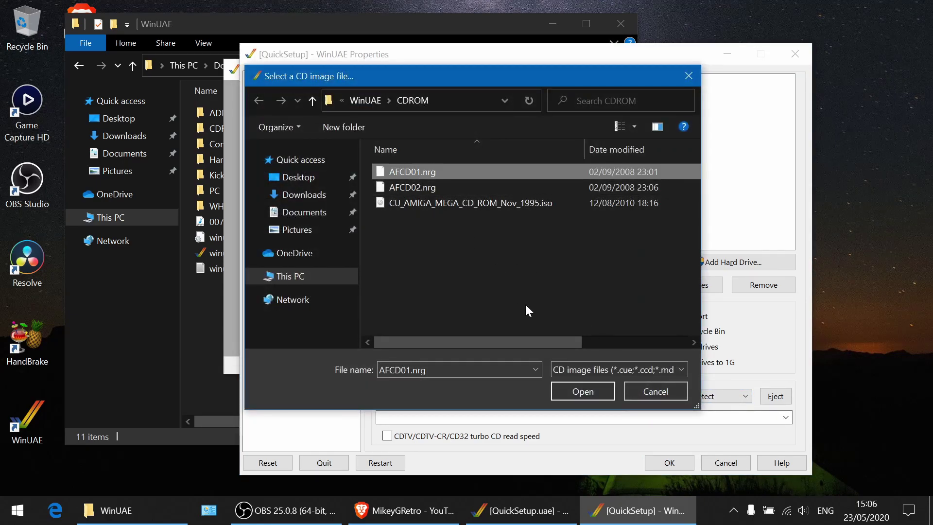
left_click(575, 394)
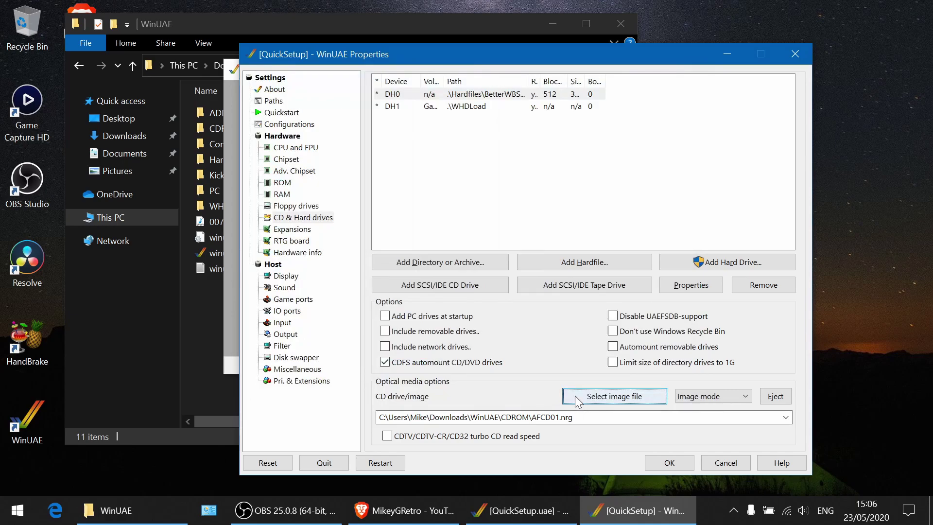
left_click(667, 457)
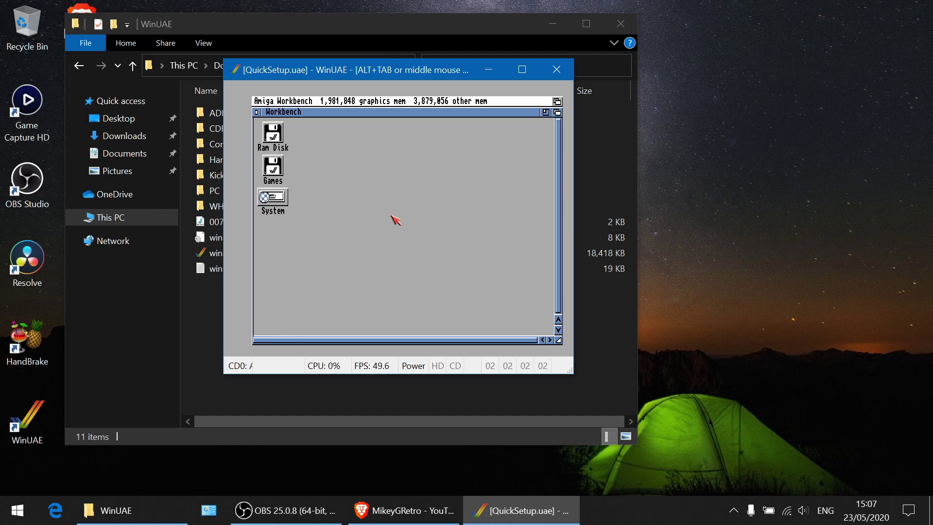
Reset the running emulation, and after it boots, restart the emulator from its settings.
key("F12")
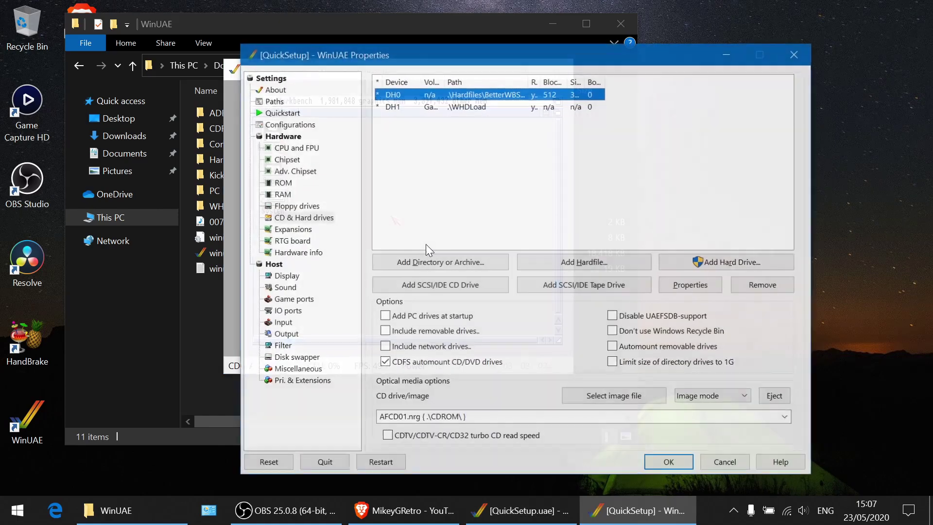
left_click(264, 464)
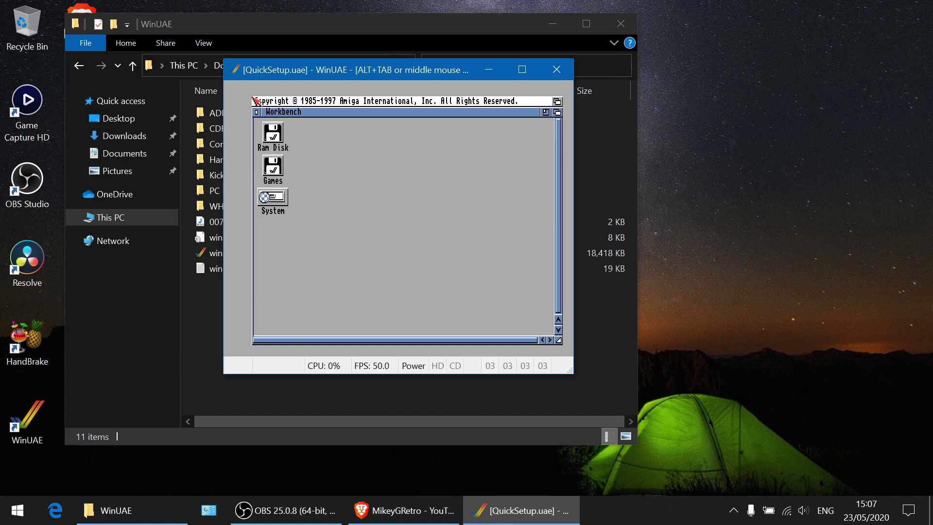
key("F12")
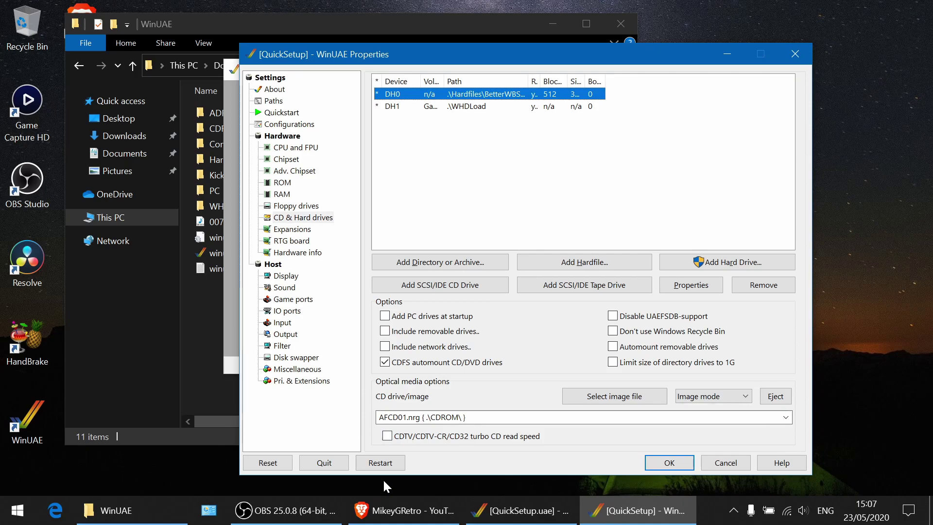
left_click(391, 464)
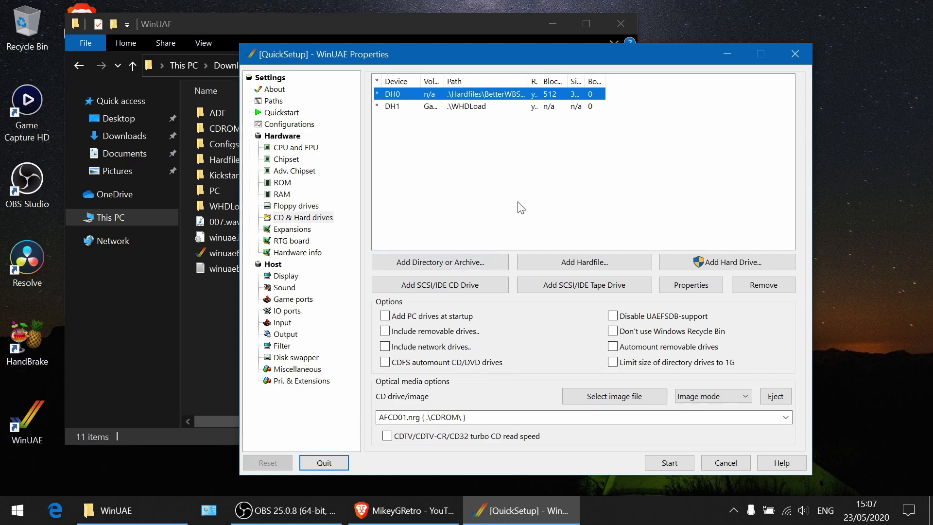
Enable CDFS automount again with AFCD01.nrg as the CD image and start the emulation.
left_click(389, 364)
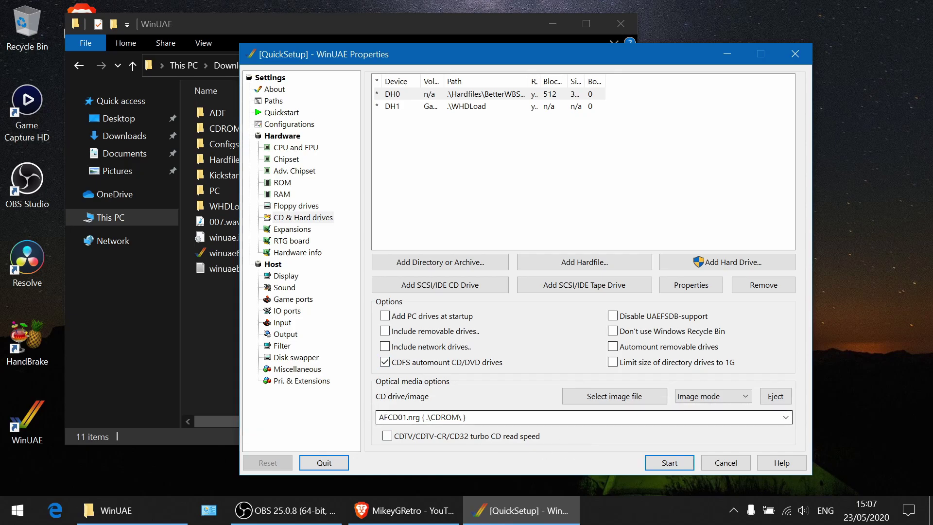
left_click(534, 417)
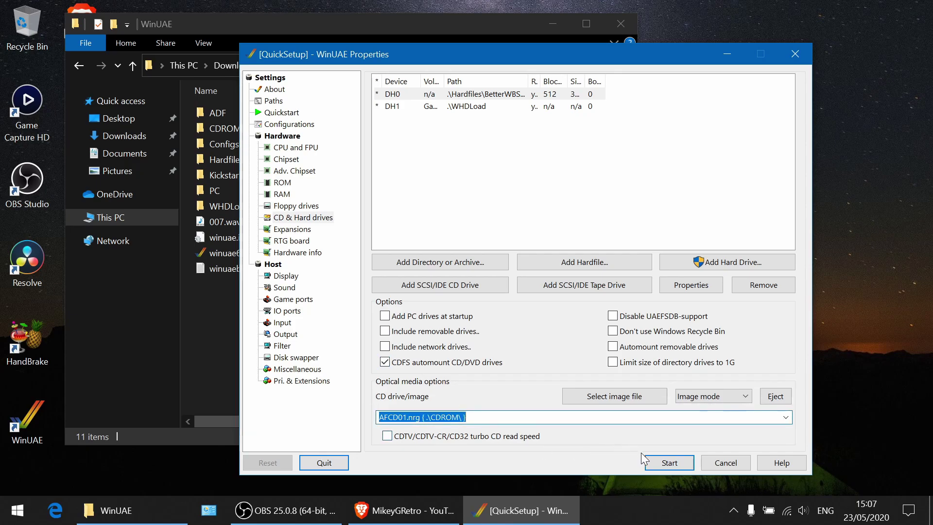
left_click(669, 462)
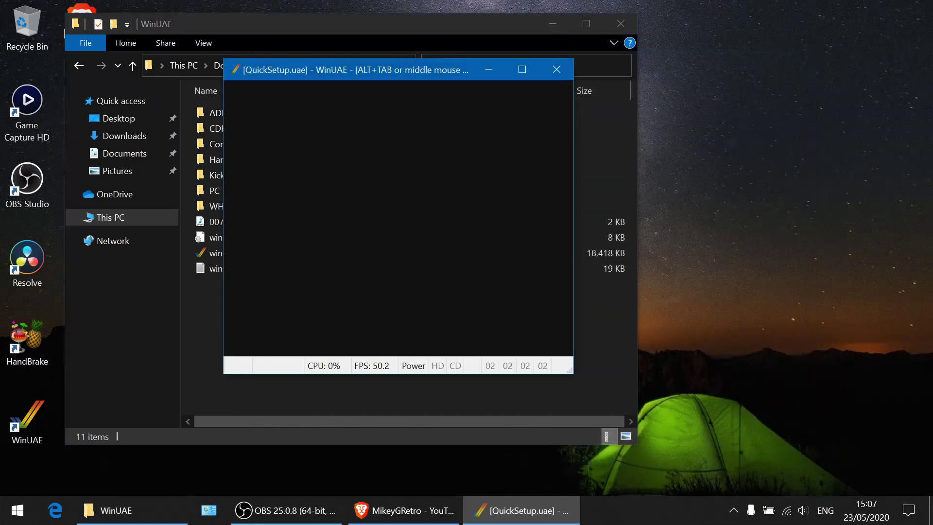